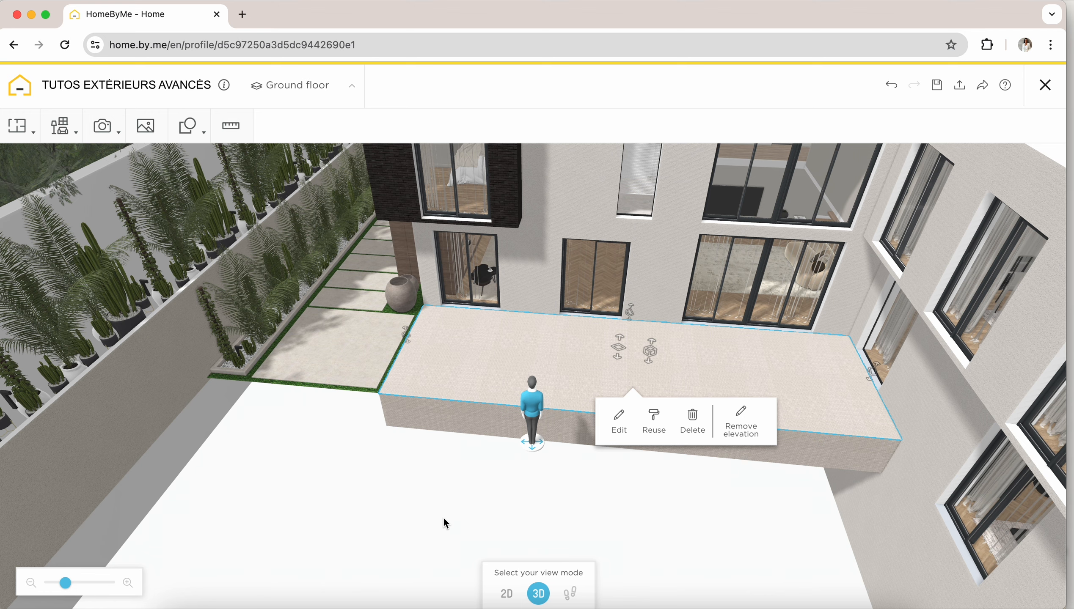
Adjust the elevation of the raised stone terrace that runs along the back of the house.
left_click_drag(443, 516, 538, 394)
left_click_drag(477, 502, 597, 477)
left_click_drag(514, 366, 515, 370)
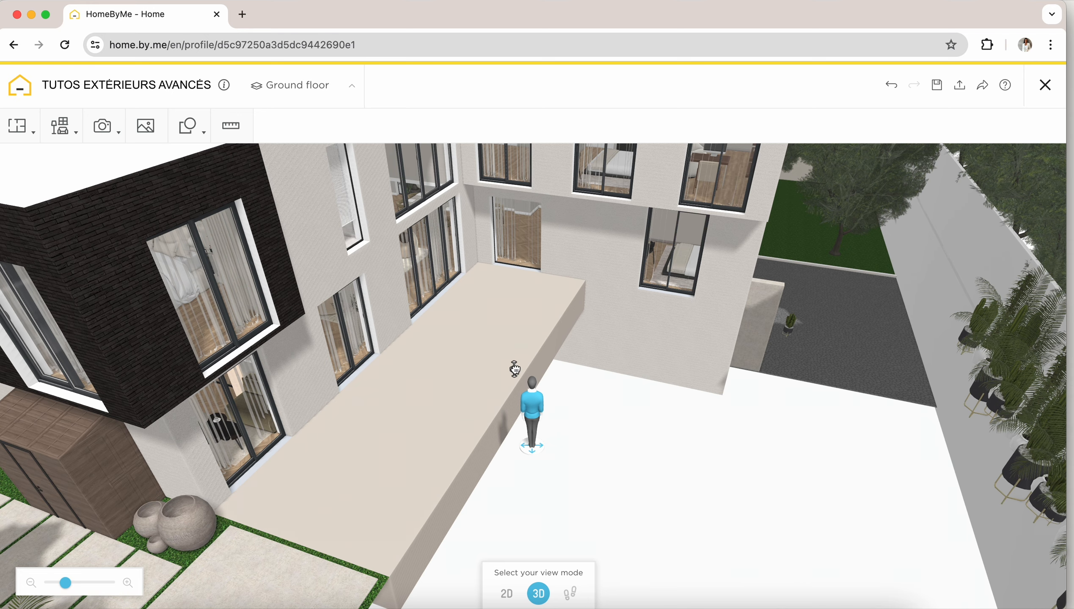
left_click_drag(779, 430, 697, 427)
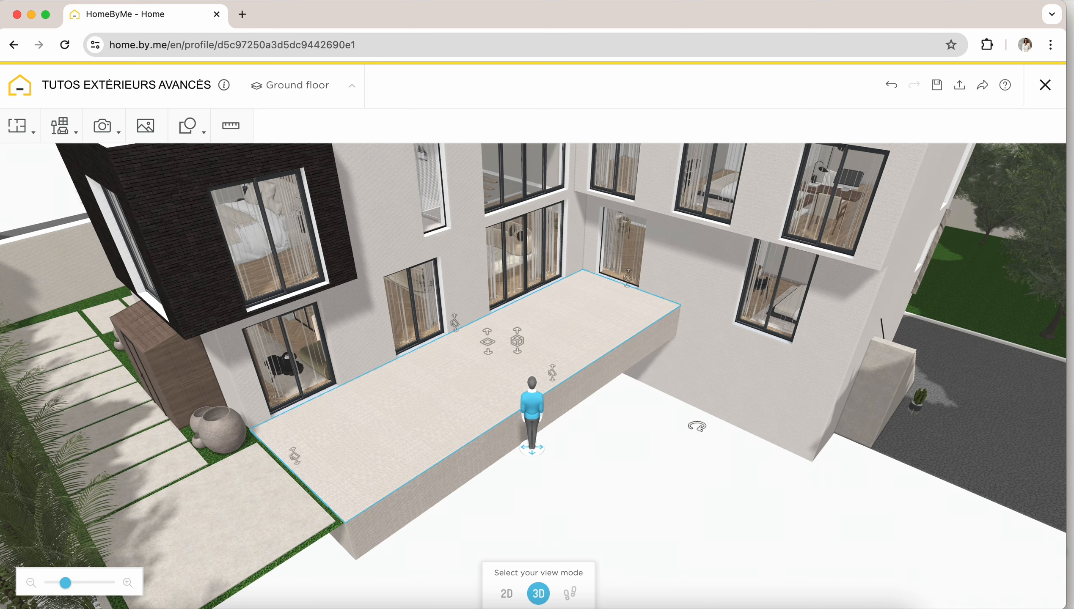
Create a new Garden exterior with a surface of 100 m² in the yard behind the house.
left_click(19, 125)
left_click(56, 250)
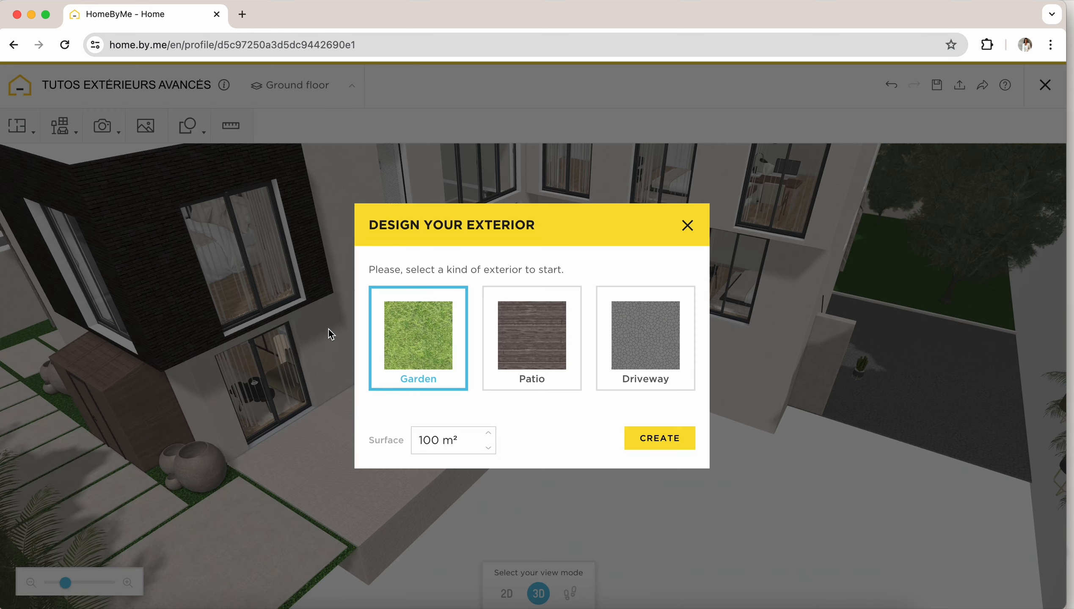
left_click(636, 449)
Change the new garden's surface material to the dark green Grass texture.
left_click_drag(564, 436, 666, 442)
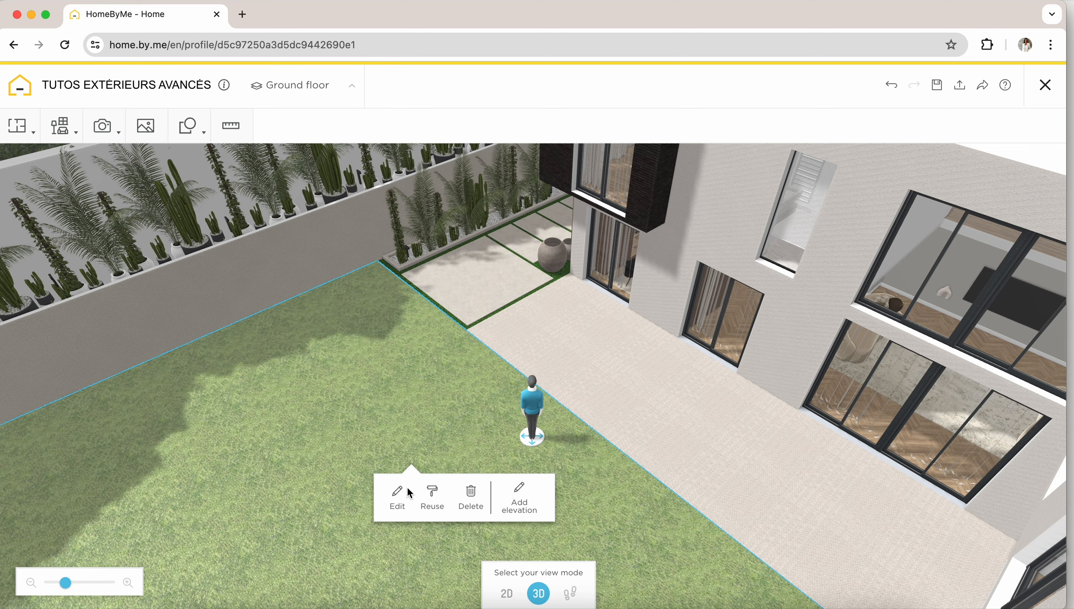
left_click(404, 501)
left_click(898, 343)
left_click(923, 319)
Create a Driveway exterior with a surface of 5 m² on the lawn.
left_click_drag(533, 414, 444, 302)
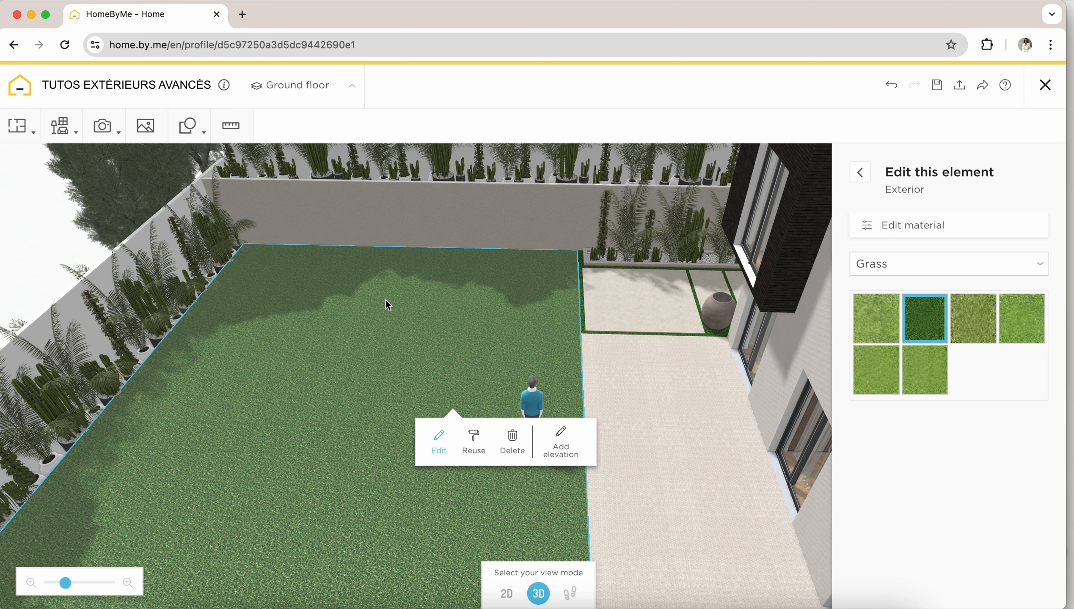
left_click(20, 126)
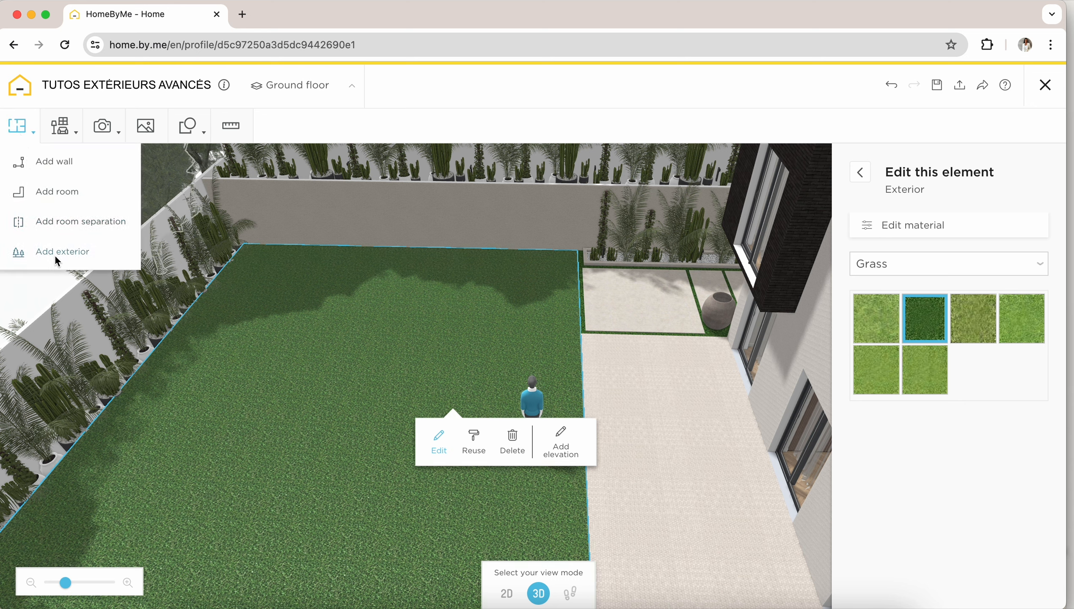
left_click(57, 252)
left_click(634, 339)
left_click(458, 436)
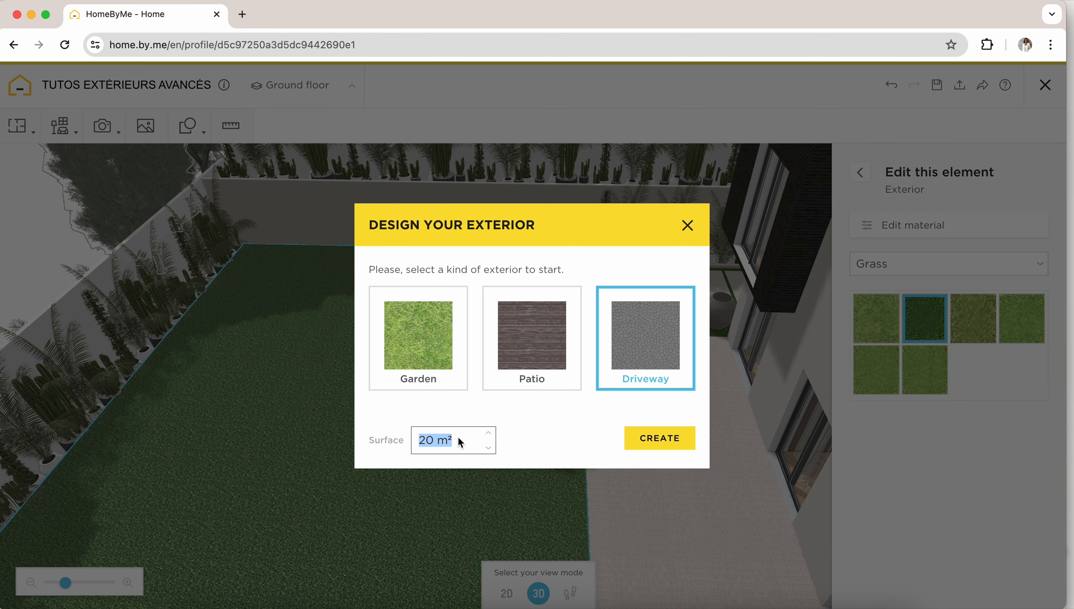
type("5")
left_click(658, 438)
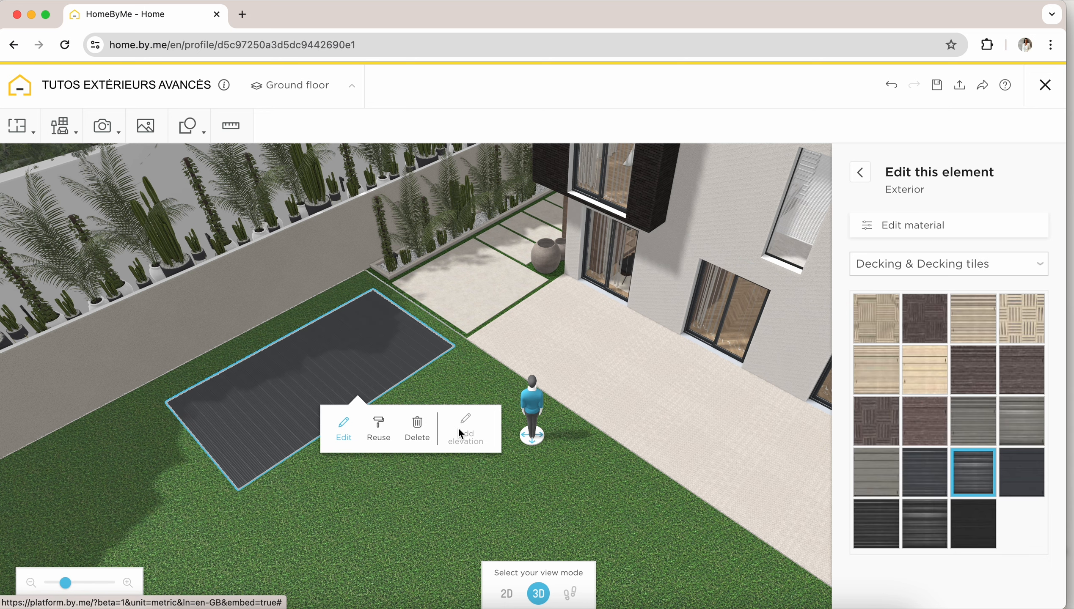
Add an elevation to the dark decking area and raise it slightly above the lawn.
left_click(458, 427)
left_click_drag(391, 408, 384, 516)
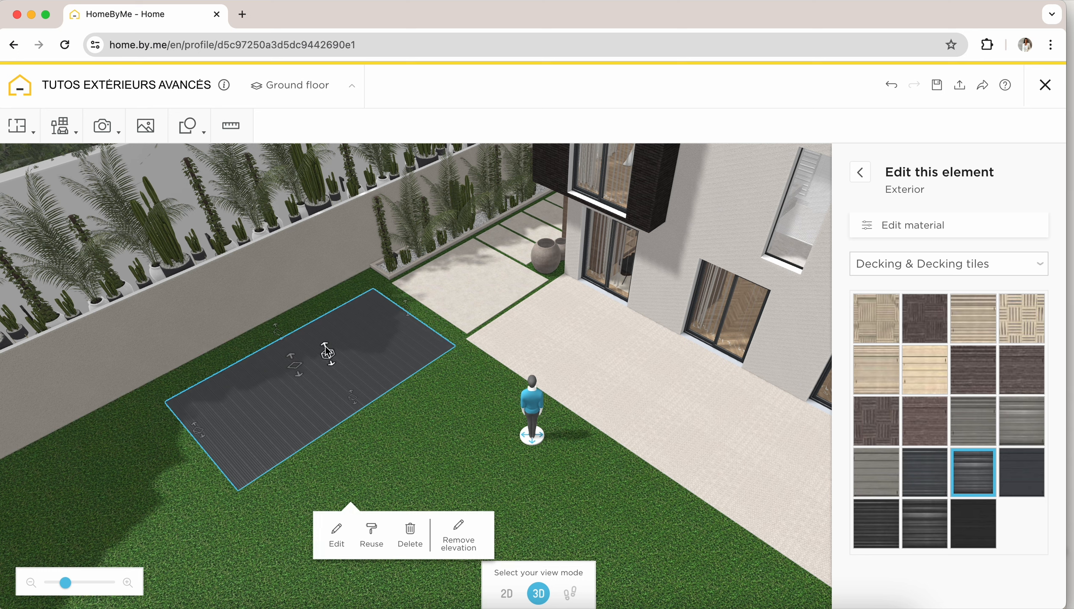
left_click_drag(325, 347, 321, 338)
left_click_drag(320, 338, 320, 336)
left_click(507, 428)
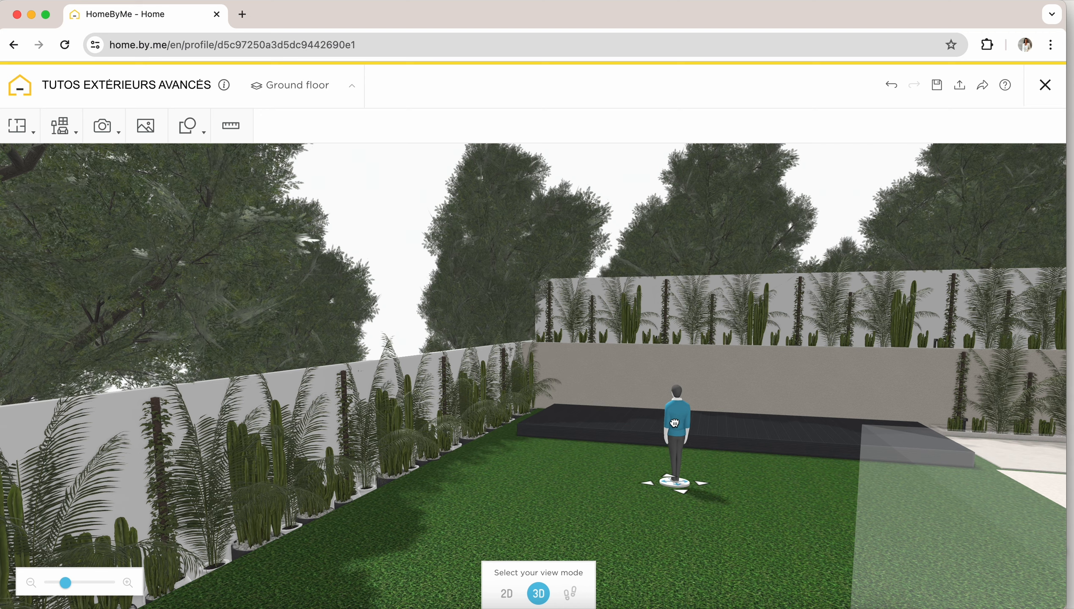
Place the SN Grate white cushioned chaise on the raised dark deck.
left_click_drag(674, 419, 767, 400)
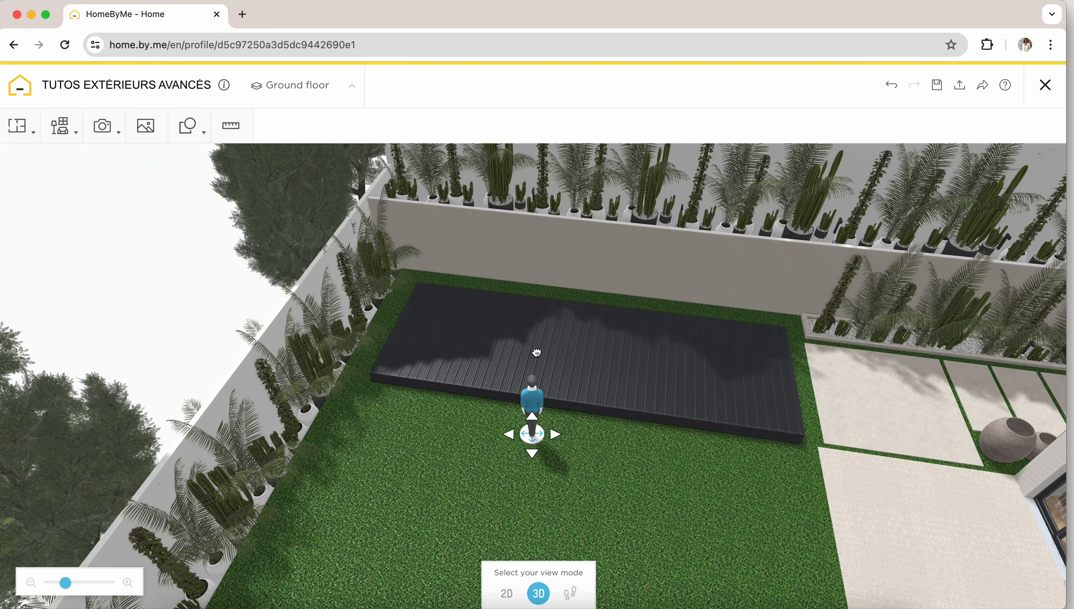
left_click_drag(533, 432, 537, 345)
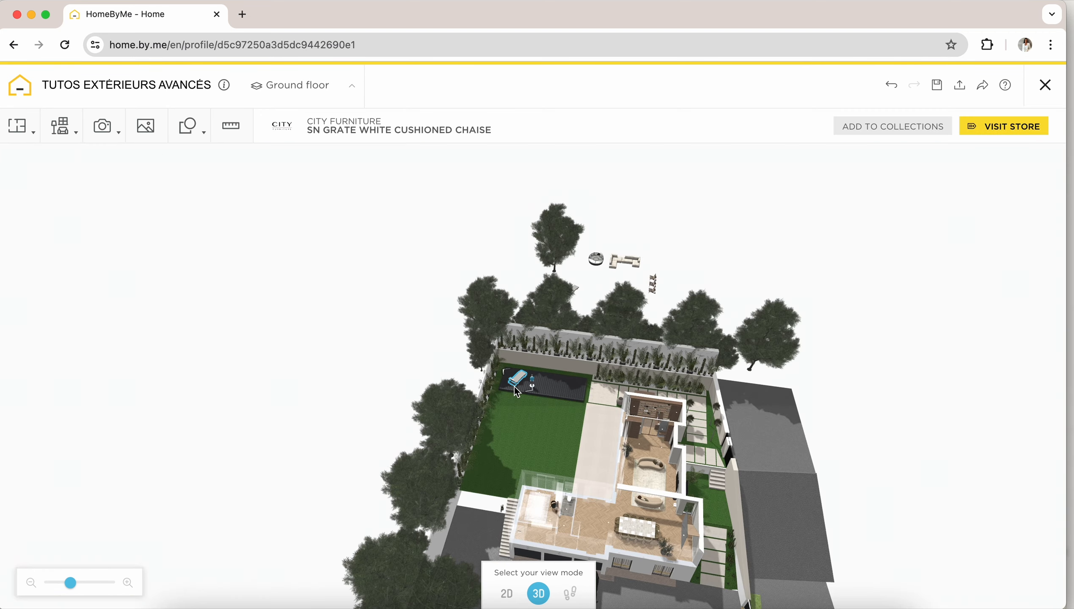
left_click(514, 387)
left_click_drag(495, 385, 451, 399)
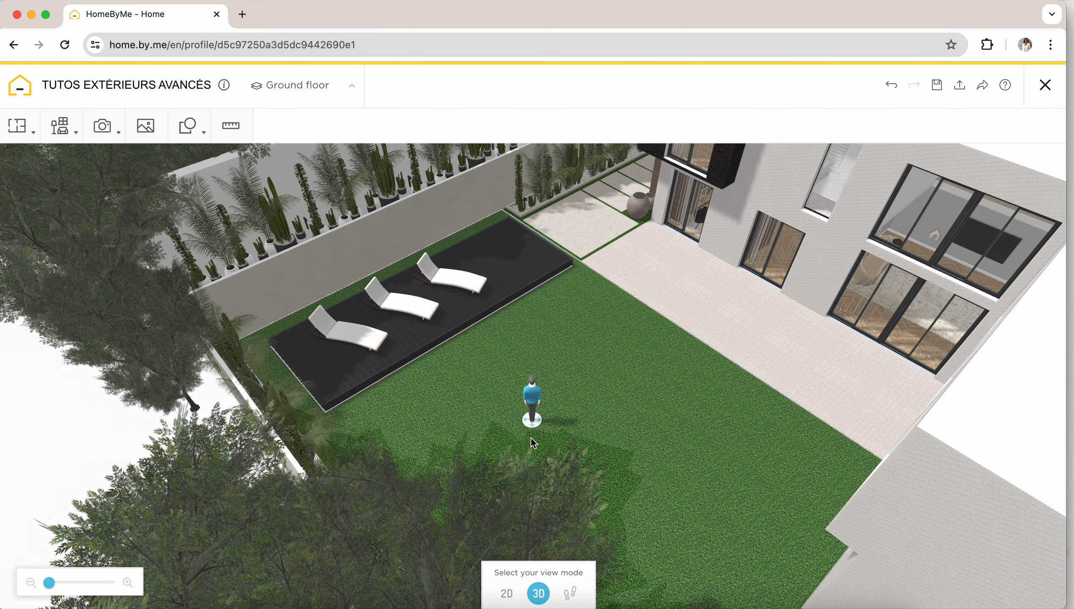
Adjust the elevation of the large garden lawn around the deck.
left_click_drag(97, 431, 273, 451)
left_click_drag(532, 410, 480, 507)
left_click(513, 593)
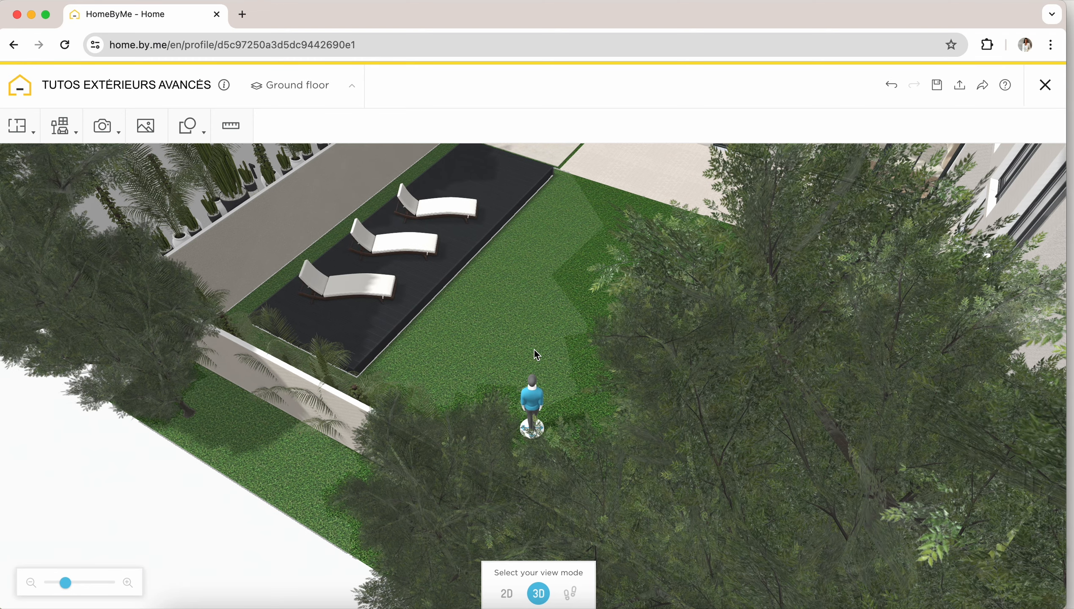
mouse_move(506, 402)
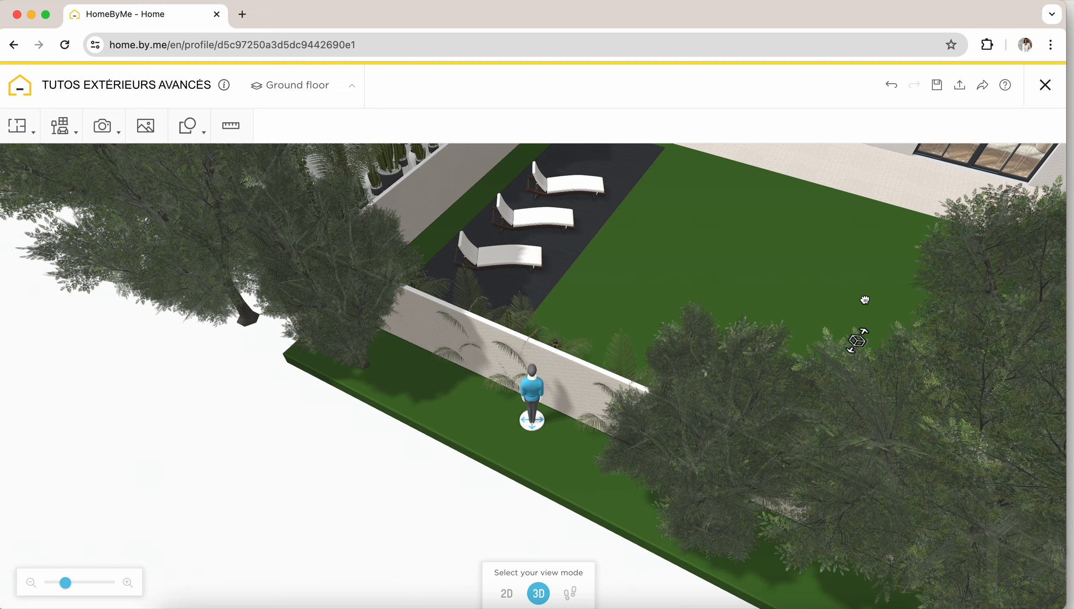
left_click_drag(858, 299, 831, 339)
left_click(824, 328)
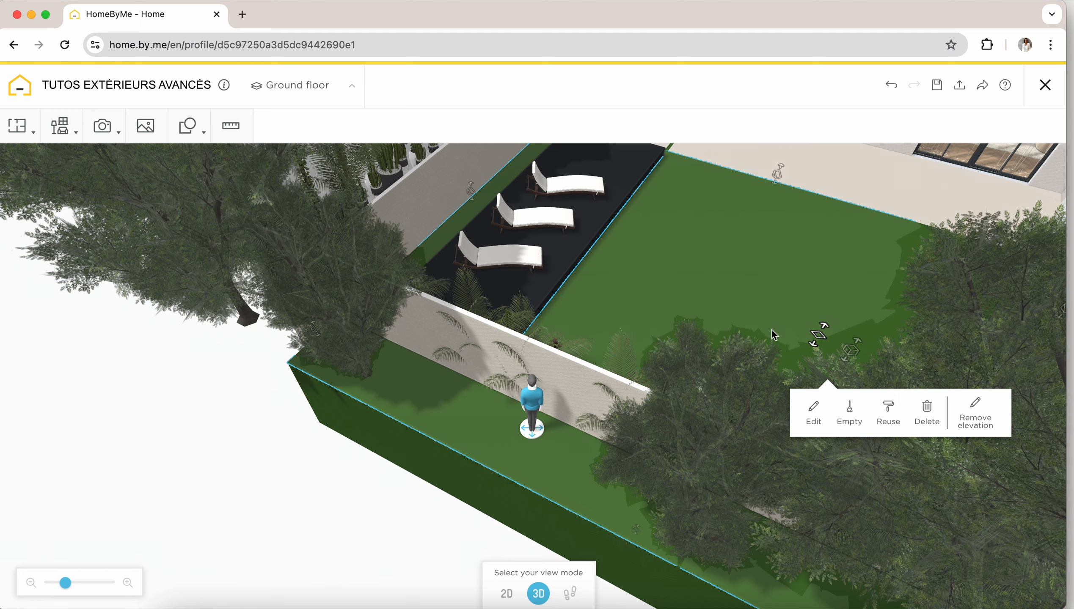
left_click(404, 507)
Add the 8x4m above-ground pool from the furniture catalogue and place it on the lawn beside the deck.
left_click_drag(405, 507, 470, 502)
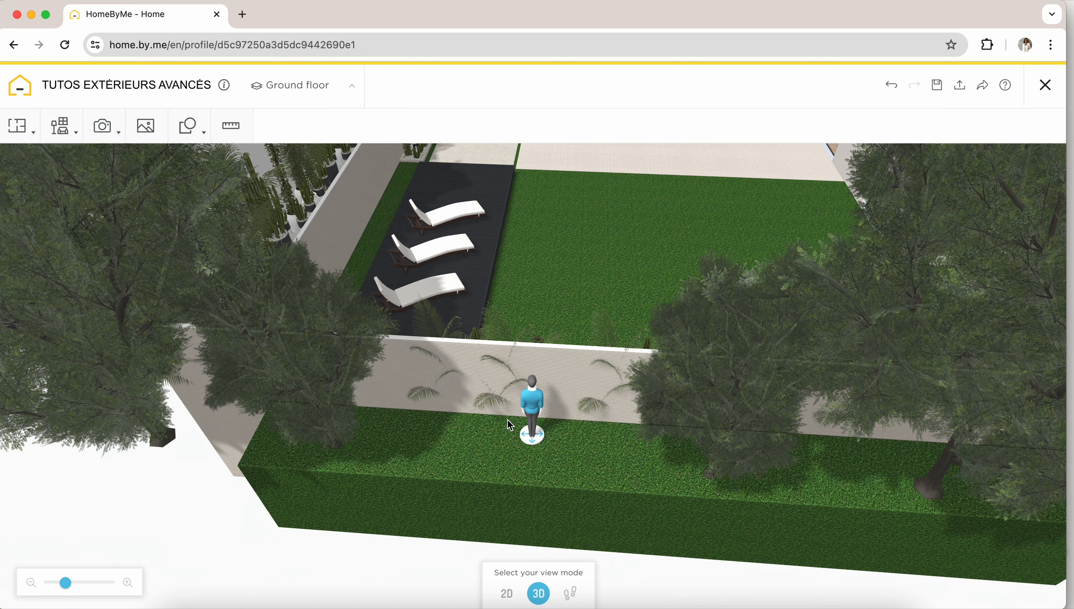
left_click_drag(541, 399, 684, 217)
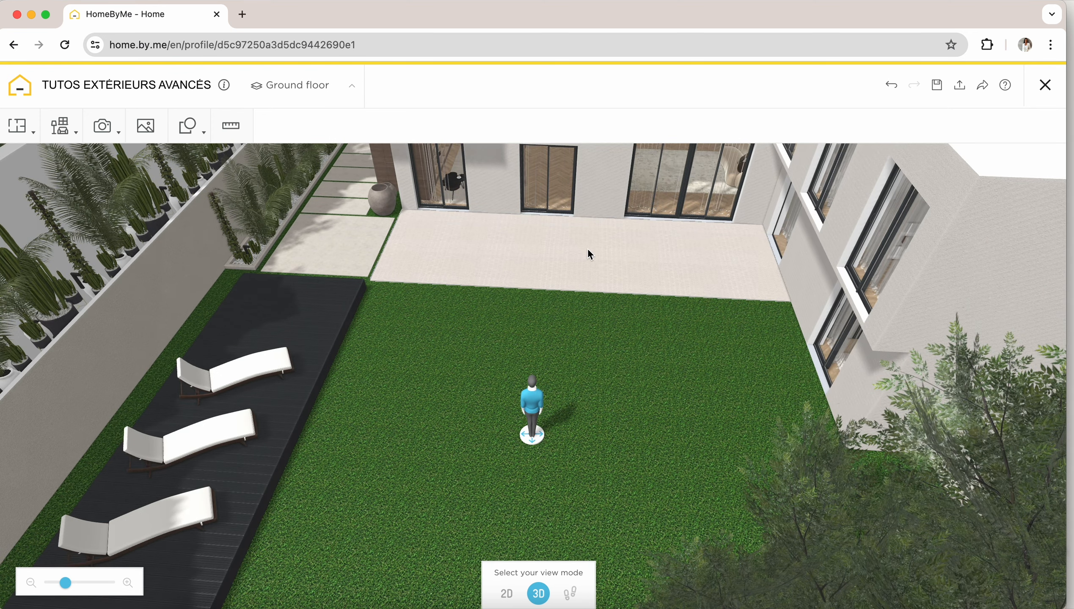
left_click_drag(587, 249, 508, 268)
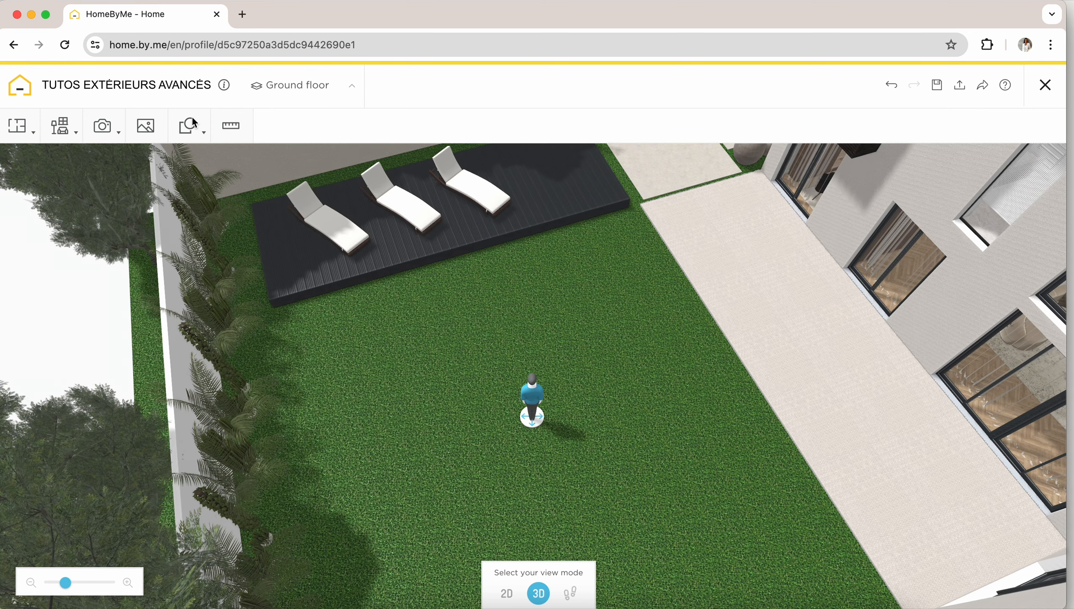
left_click(62, 125)
left_click(86, 192)
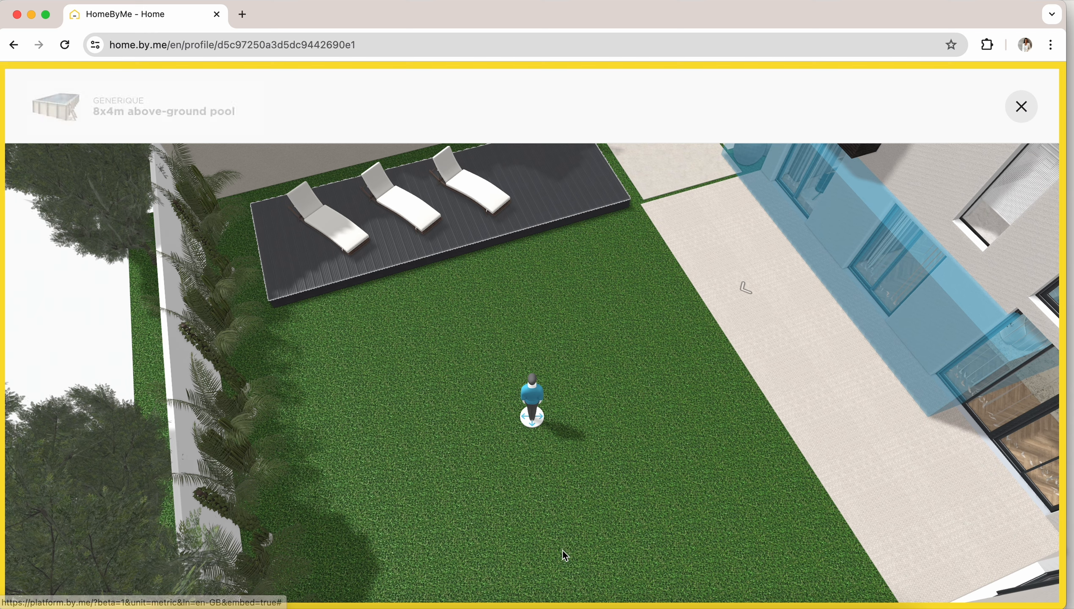
left_click(509, 471)
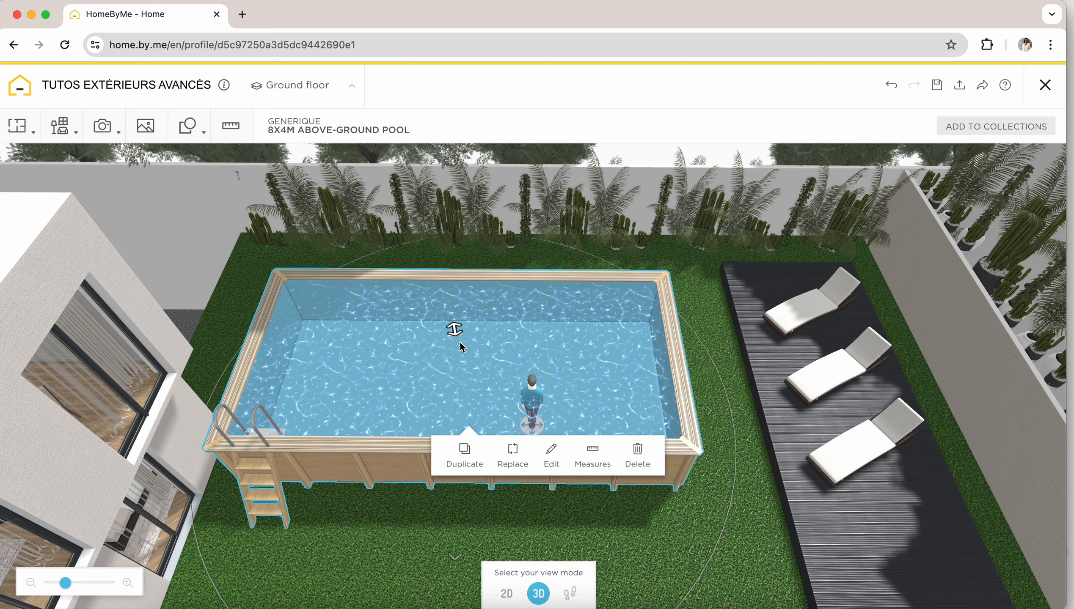
Switch to the 2D plan and move the pool up toward the stone terrace.
left_click_drag(459, 343, 460, 375)
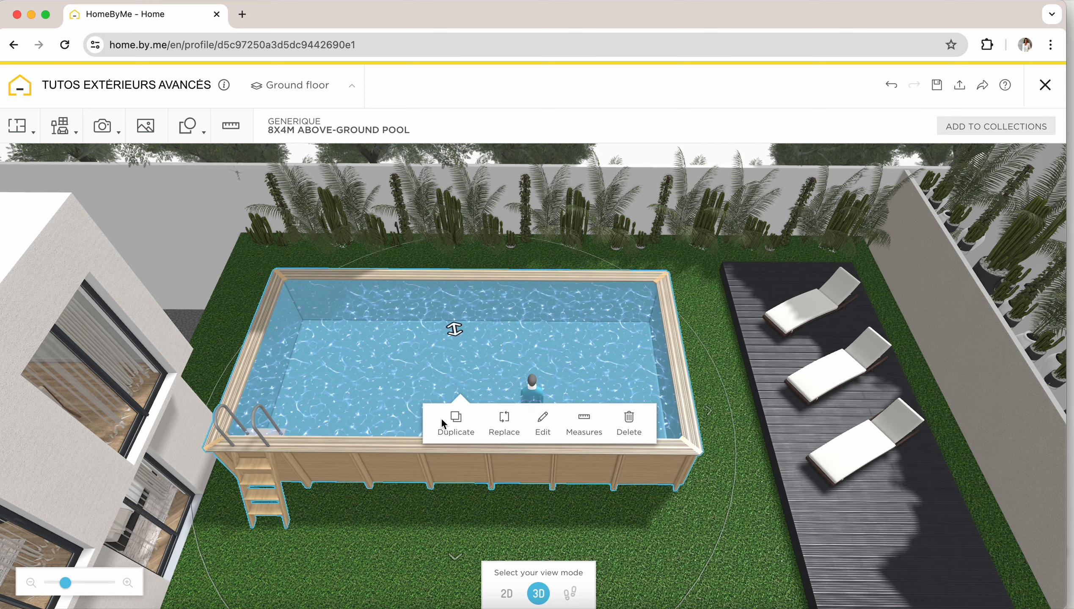
left_click(506, 594)
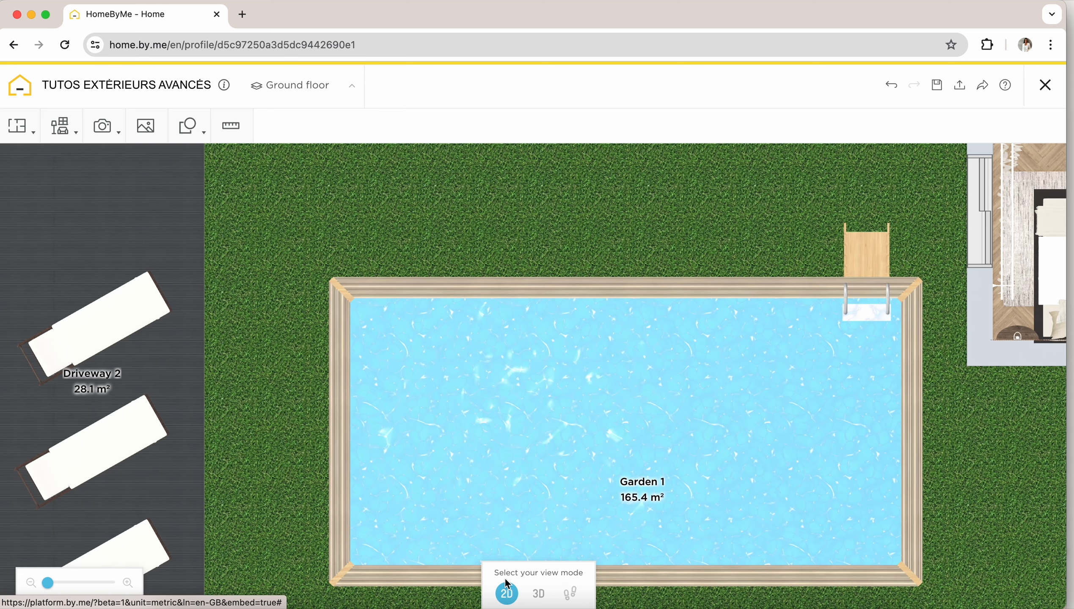
left_click(564, 434)
left_click_drag(564, 434, 545, 201)
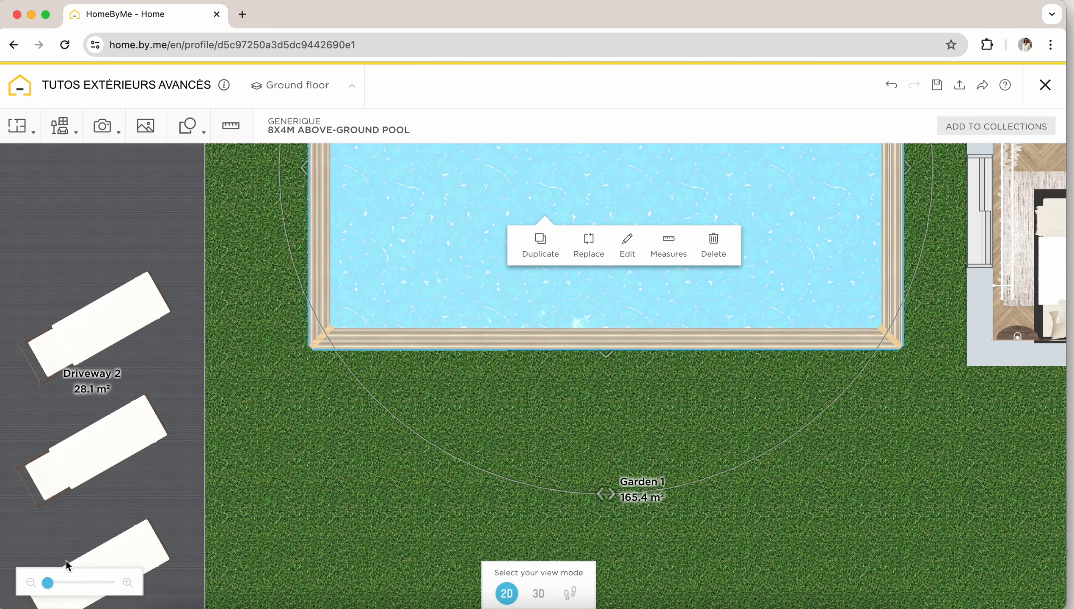
Create a second 5 m² Driveway exterior and place it on the lawn below the pool.
left_click(55, 586)
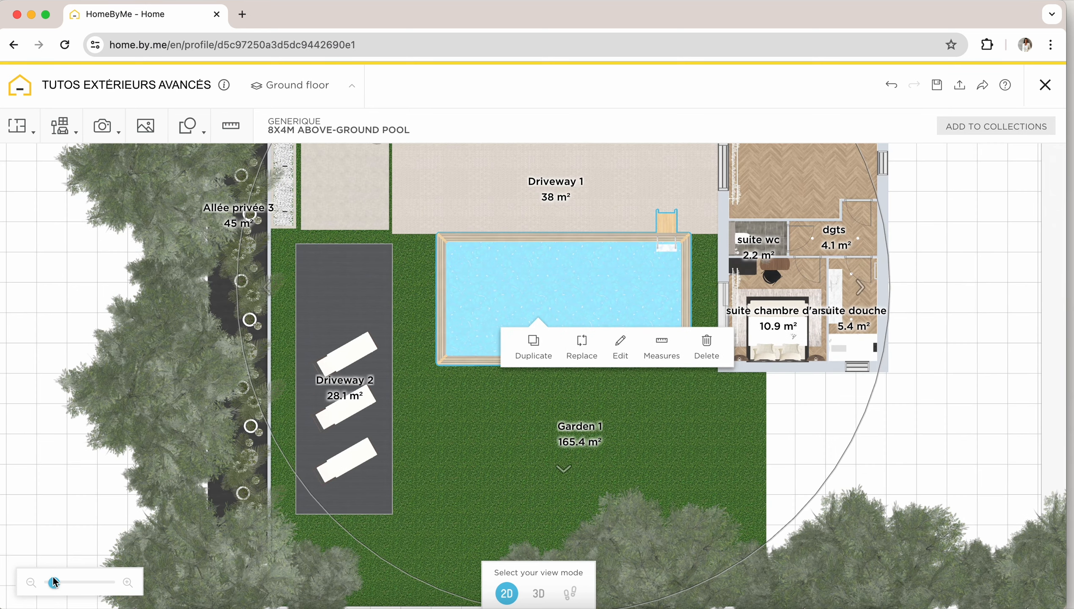
left_click(17, 127)
left_click(63, 252)
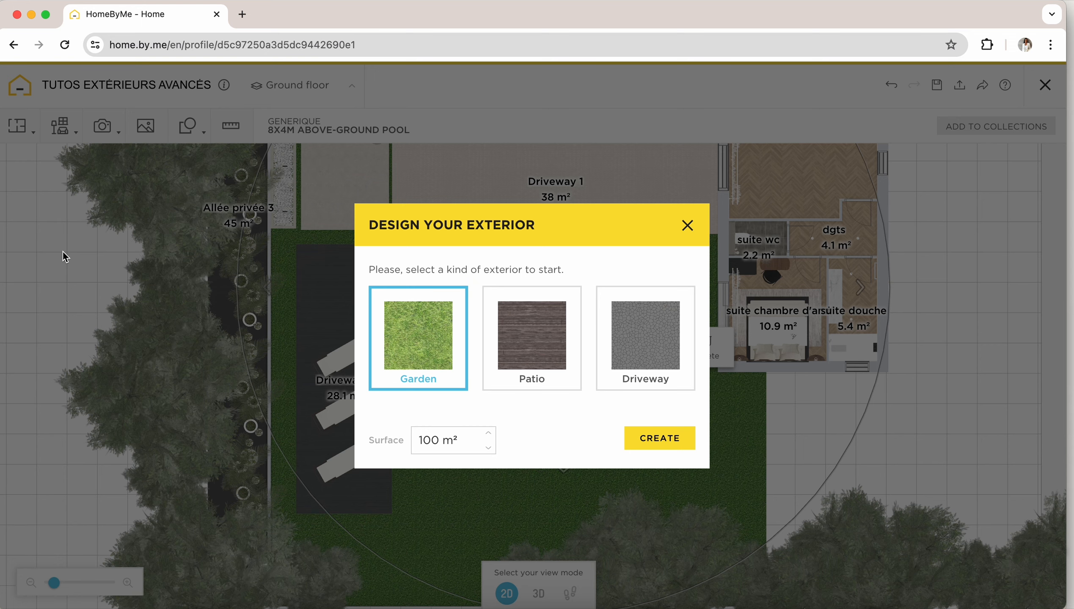
left_click(640, 340)
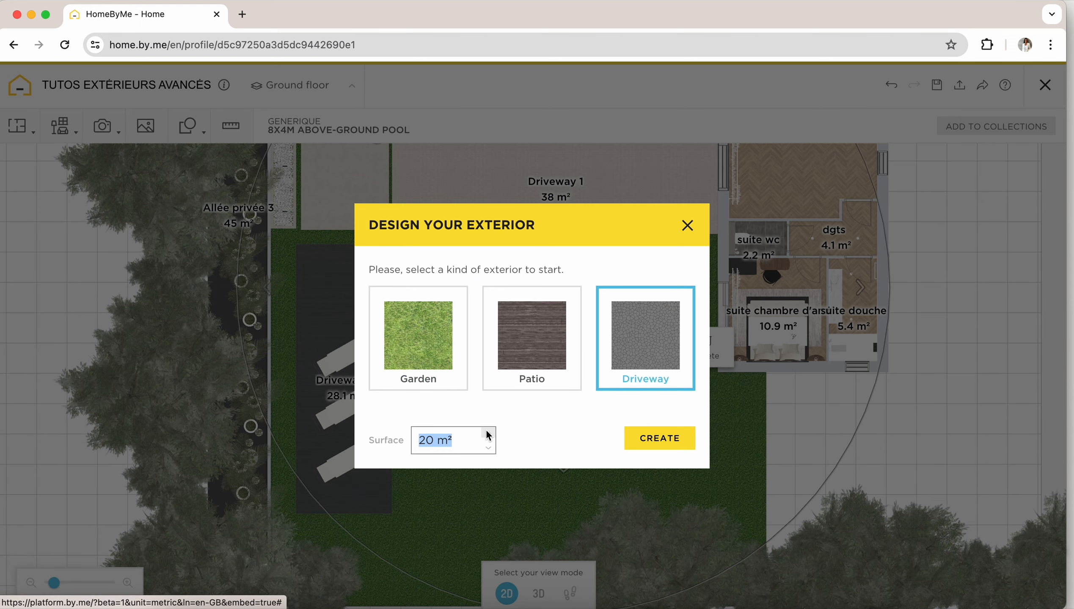
type("5")
left_click(659, 438)
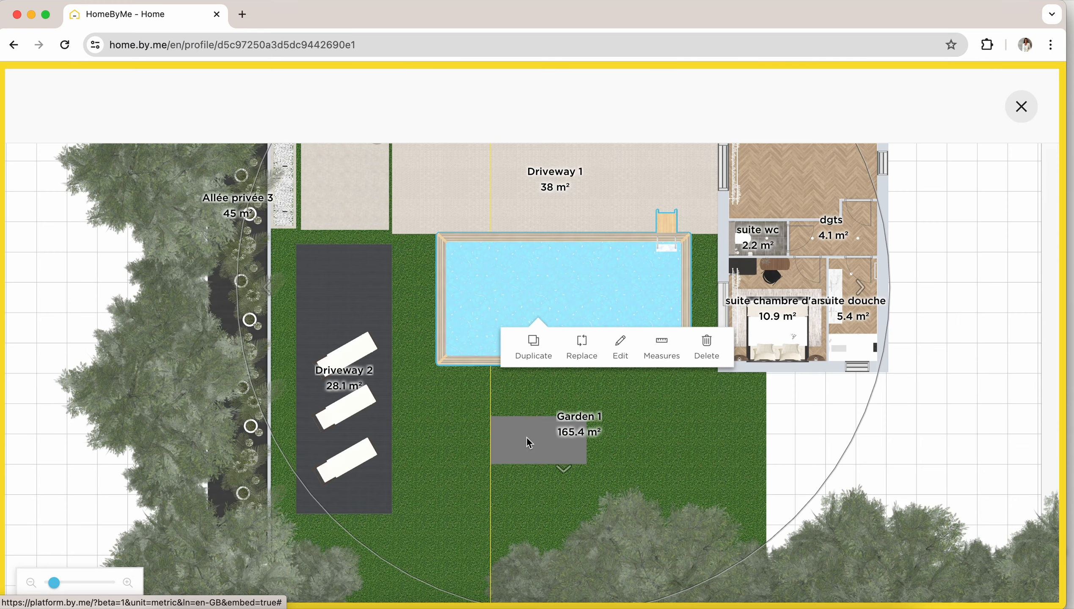
left_click(496, 432)
Stretch the edges of the new driveway so that it roughly matches the pool's footprint.
left_click_drag(492, 451, 488, 515)
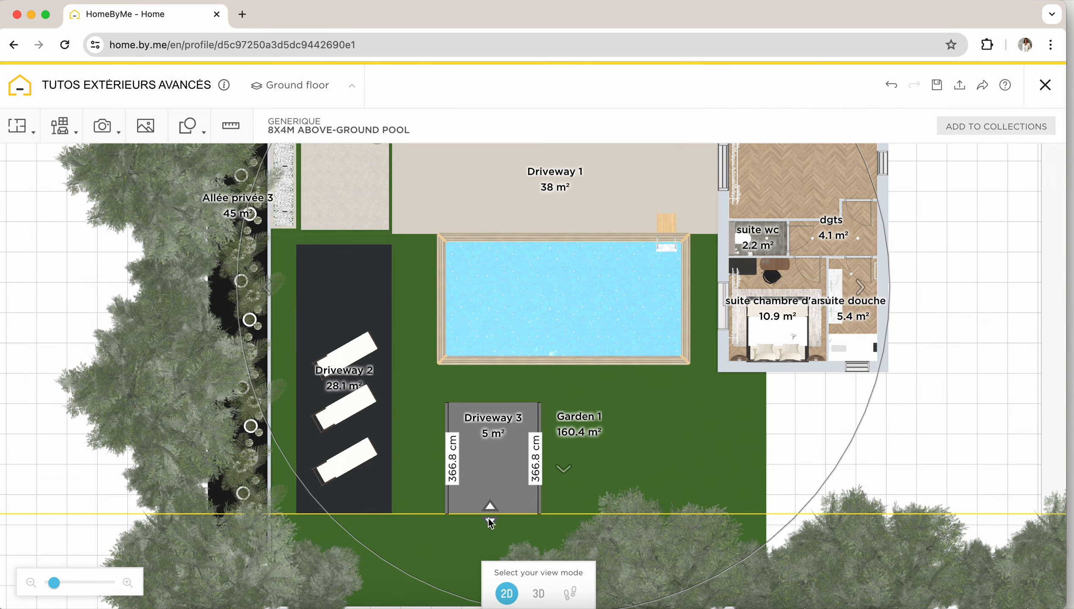
left_click_drag(540, 459, 691, 446)
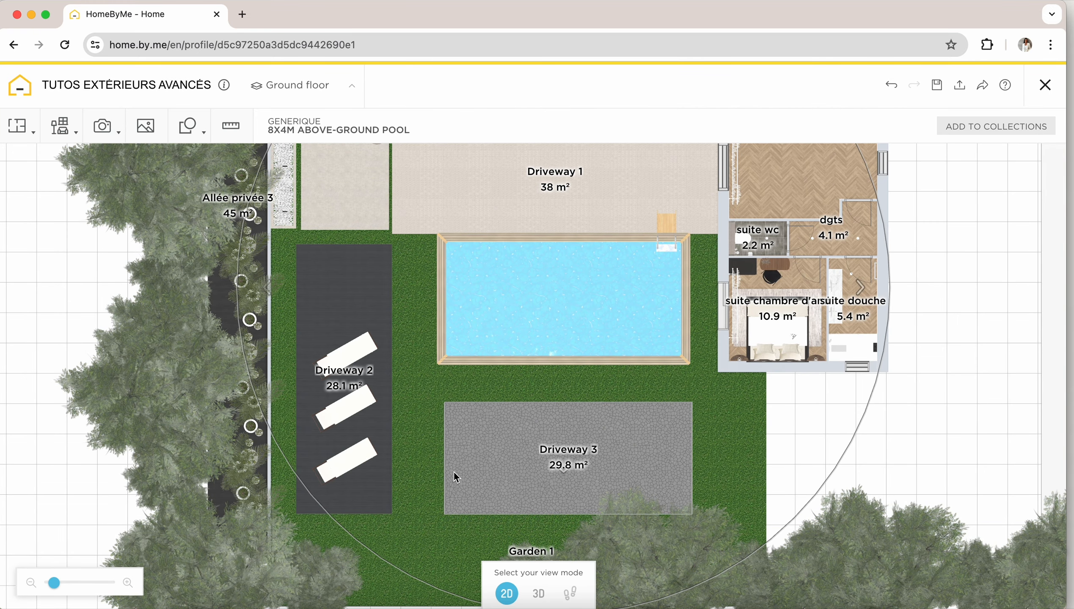
left_click_drag(450, 469, 421, 469)
Fit the driveway's outline to the pool placed over it, and move the pool back toward the terrace.
left_click_drag(563, 299, 557, 446)
scroll(530, 377, "up", 3)
left_click_drag(392, 440, 414, 442)
left_click(498, 437)
left_click_drag(506, 432, 505, 251)
Add an elevation to the paved driveway in the 3D view and lower it below the lawn as a pit.
left_click(538, 594)
left_click_drag(782, 360, 431, 405)
scroll(426, 407, "up", 3)
left_click(423, 410)
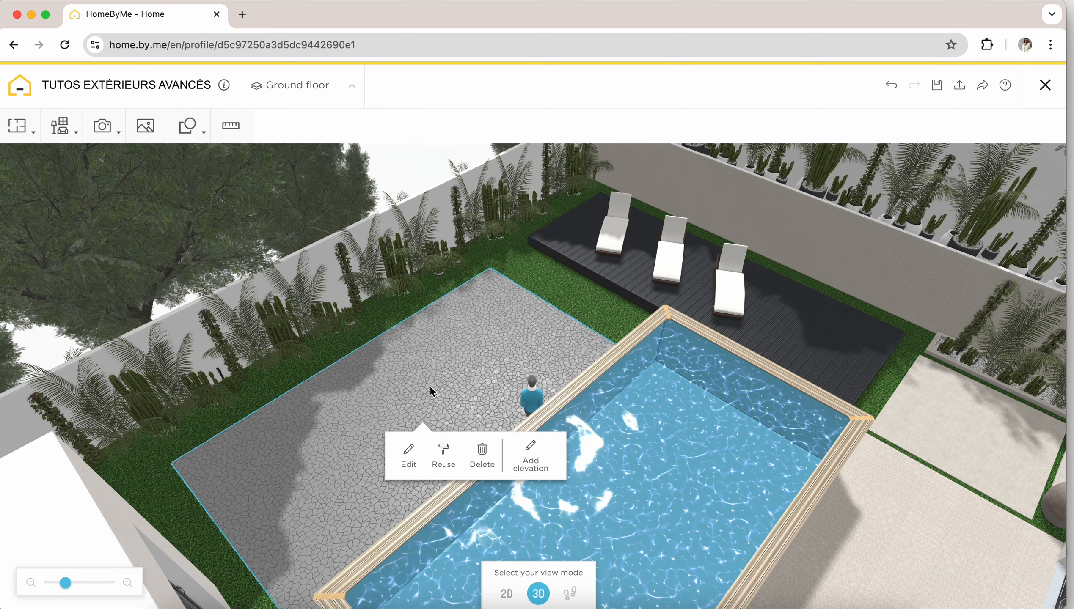
left_click(529, 463)
left_click(397, 397)
left_click_drag(399, 399, 412, 444)
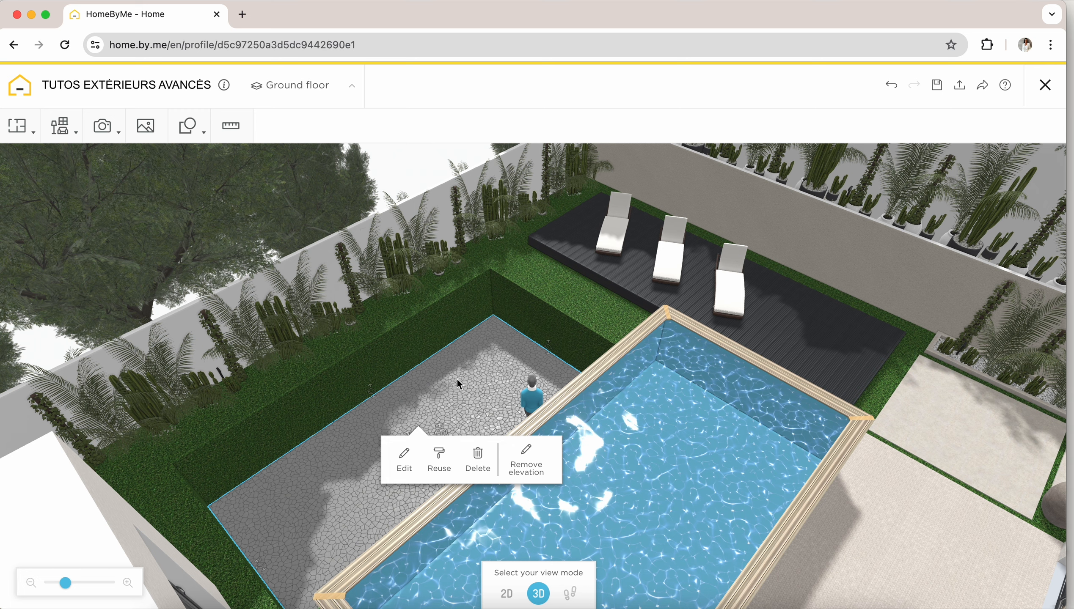
Move the pool over the lowered pit using the 2D plan.
left_click(507, 594)
left_click(553, 332)
scroll(567, 458, "up", 3)
left_click_drag(566, 459, 553, 505)
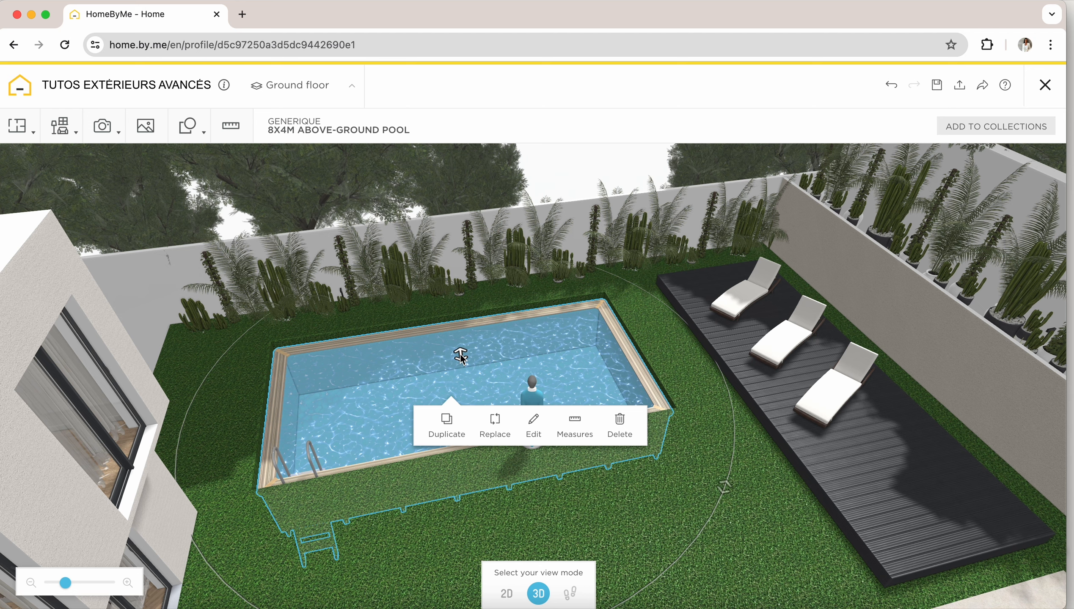
Deselect the pool and add an elevation to the lawn section between the paved driveway and the pool area.
left_click(574, 151)
left_click_drag(574, 152, 501, 141)
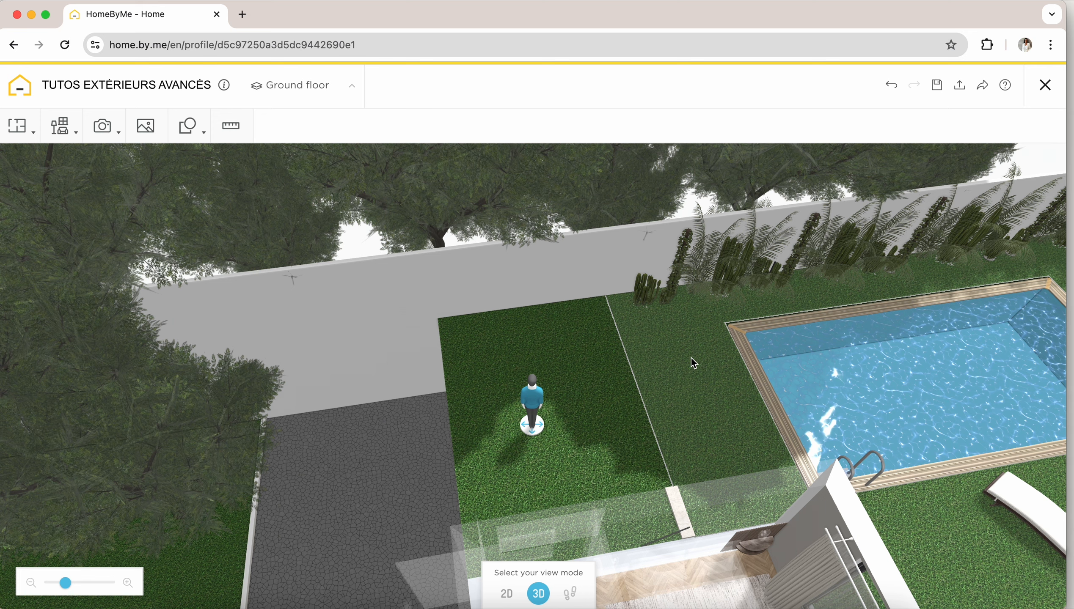
left_click(550, 366)
left_click_drag(414, 288, 449, 425)
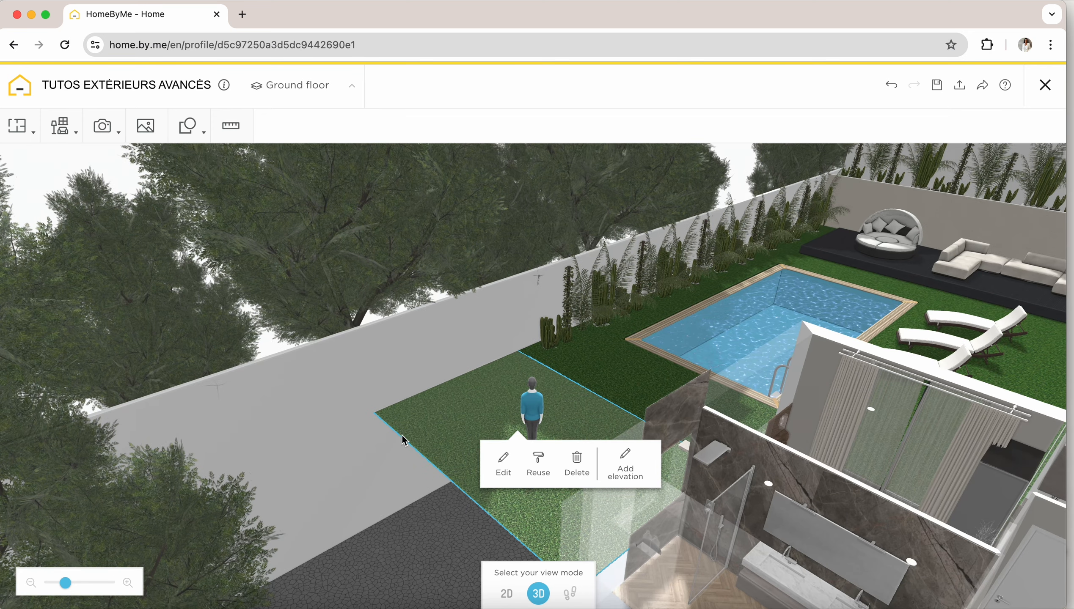
left_click(625, 464)
left_click(427, 490)
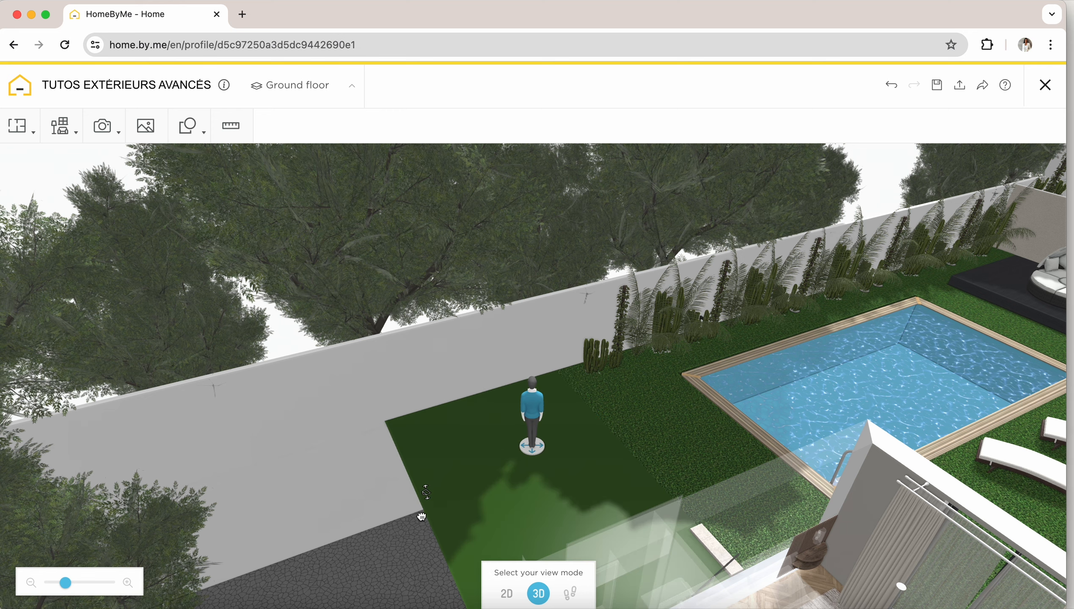
Raise the whole lawn section above the driveway and adjust the height of its corner beside the boundary wall.
left_click_drag(533, 453, 578, 410)
left_click(562, 442)
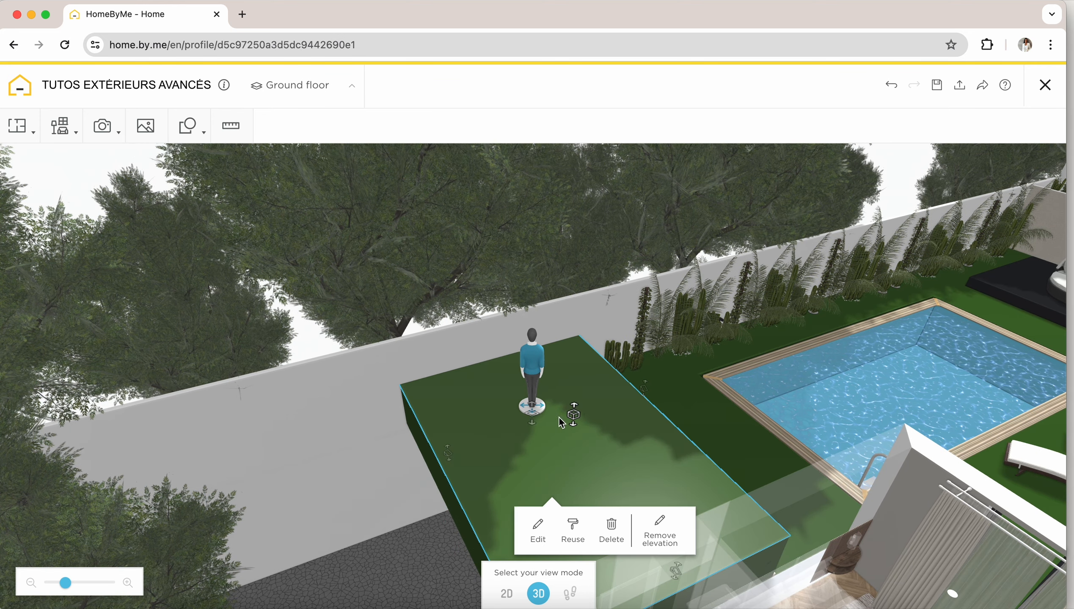
left_click_drag(451, 461, 457, 531)
scroll(437, 401, "down", 3)
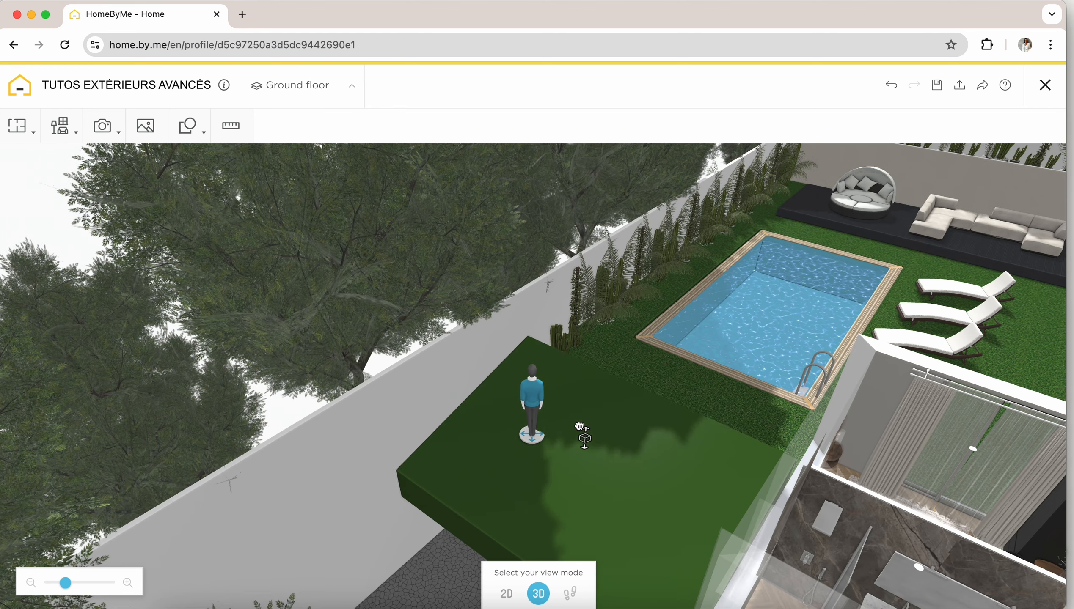
Lower the raised lawn section back toward the surrounding ground and pull its driveway-side corner down to form a slope.
left_click_drag(576, 426, 546, 470)
left_click_drag(343, 441, 439, 486)
left_click_drag(447, 525, 444, 562)
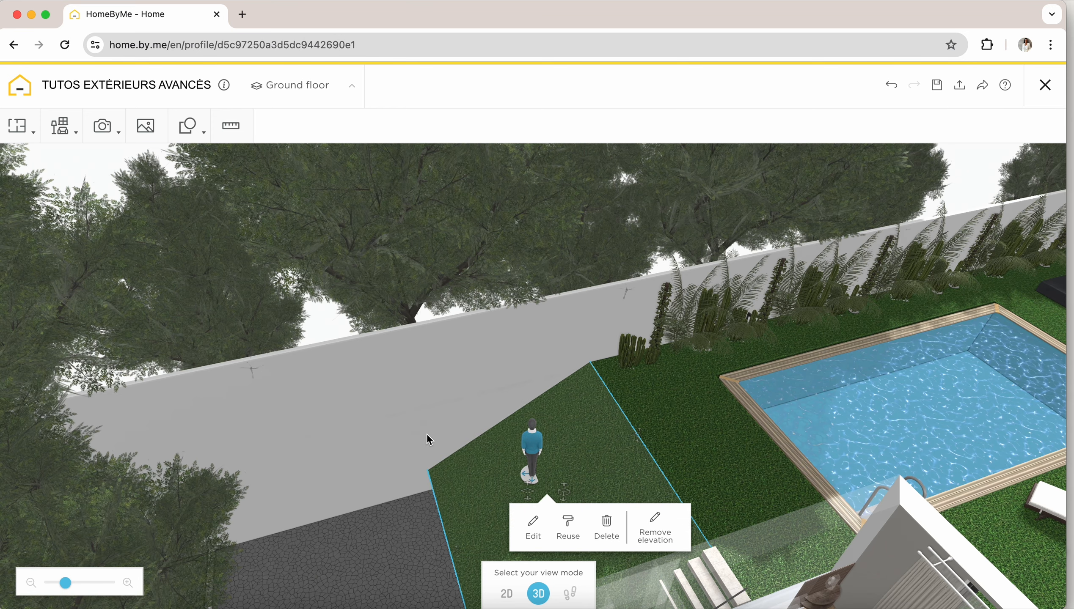
left_click_drag(427, 435, 579, 445)
left_click_drag(546, 481, 543, 509)
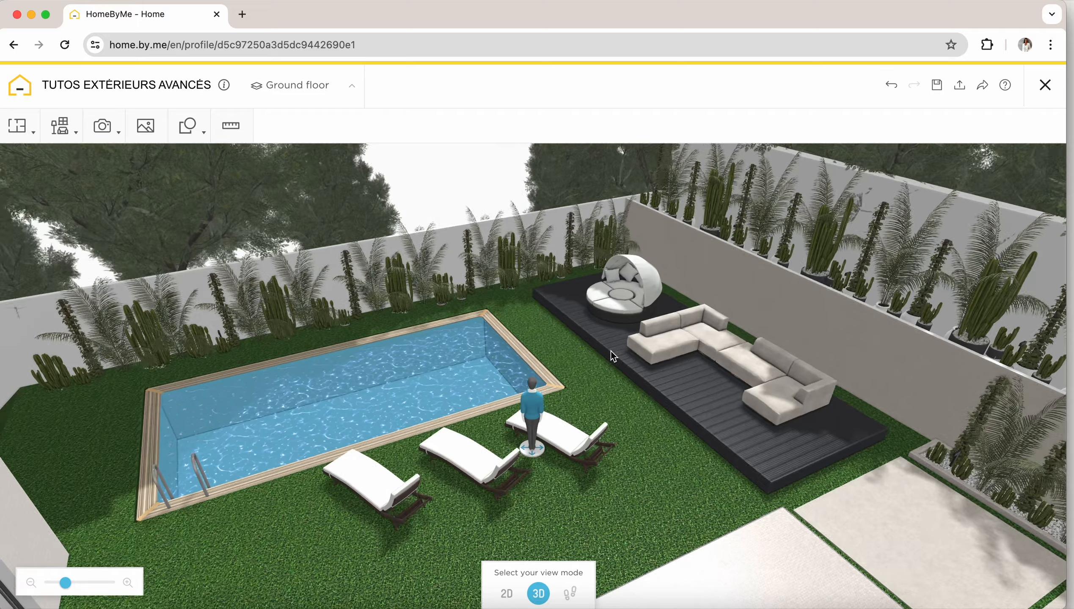
left_click_drag(611, 351, 534, 361)
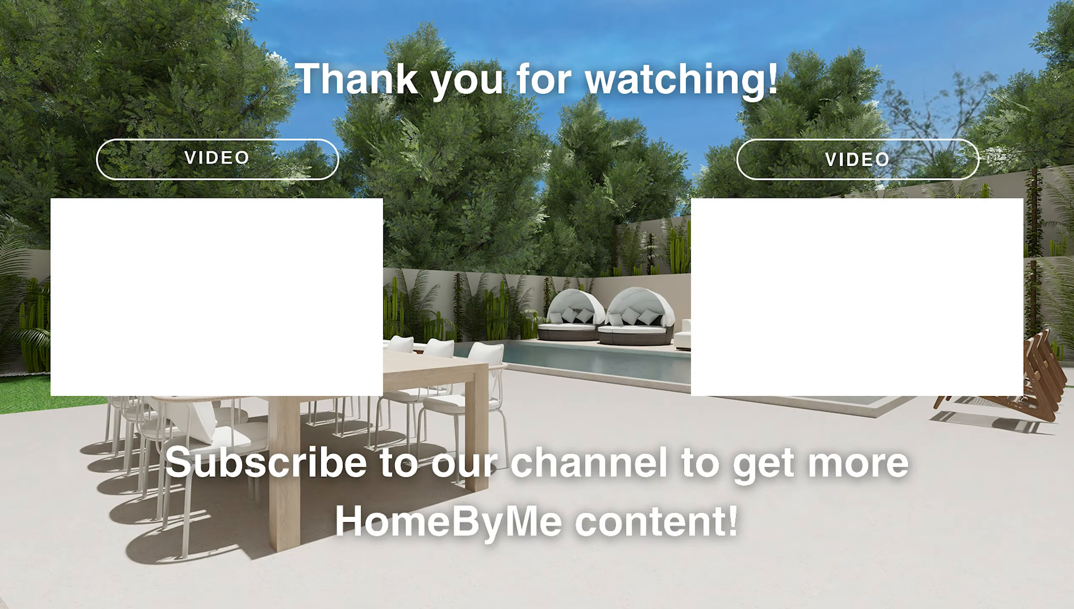